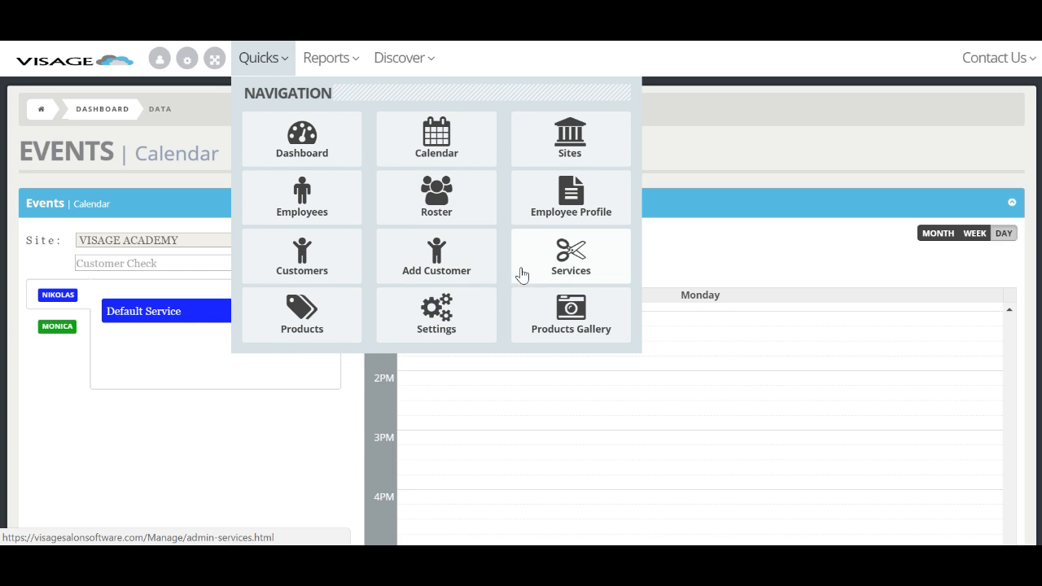
Step: In the services database, change the service description of the VISAGE ACADEMY entry to Shampoo and accept the update
click(549, 274)
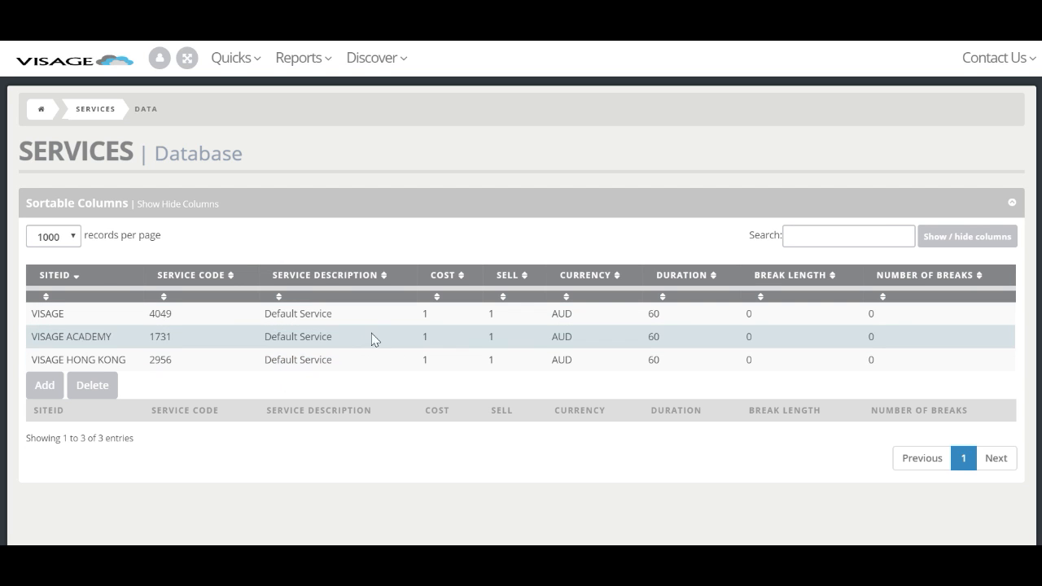
click(234, 345)
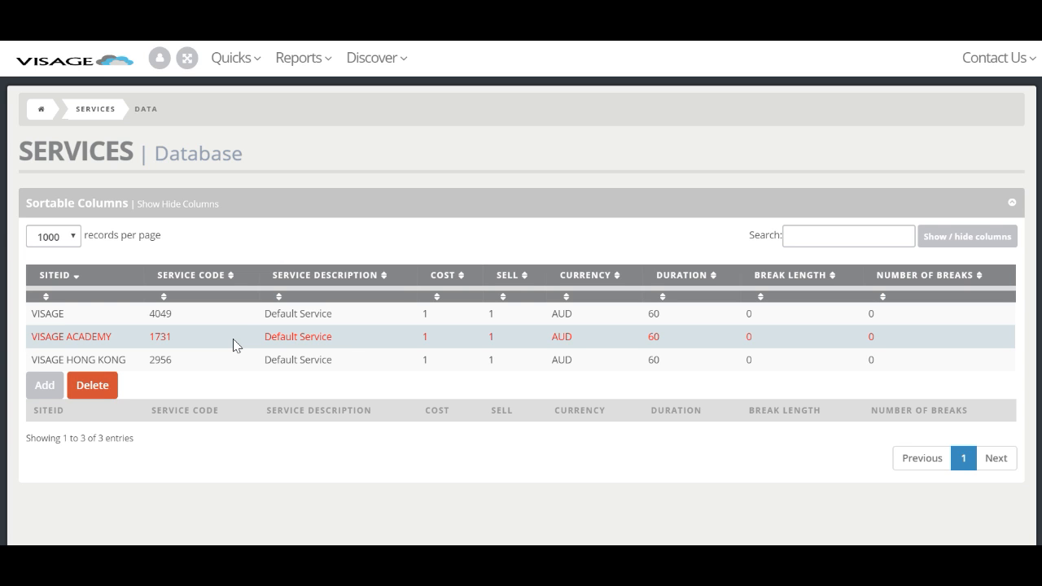
double_click(277, 336)
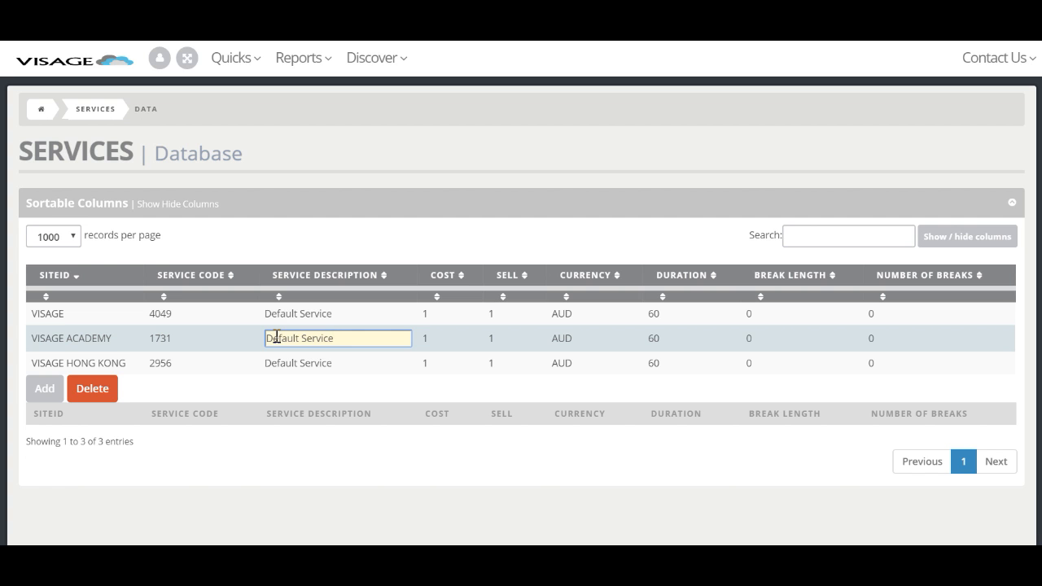
key(ctrl+a)
text(Shampoo)
key(Return)
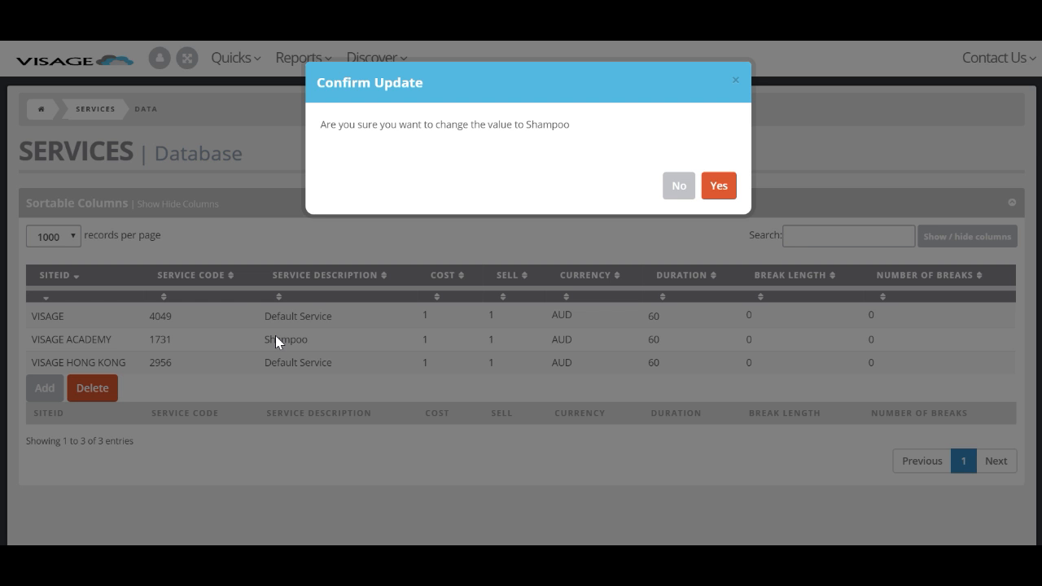
key(Return)
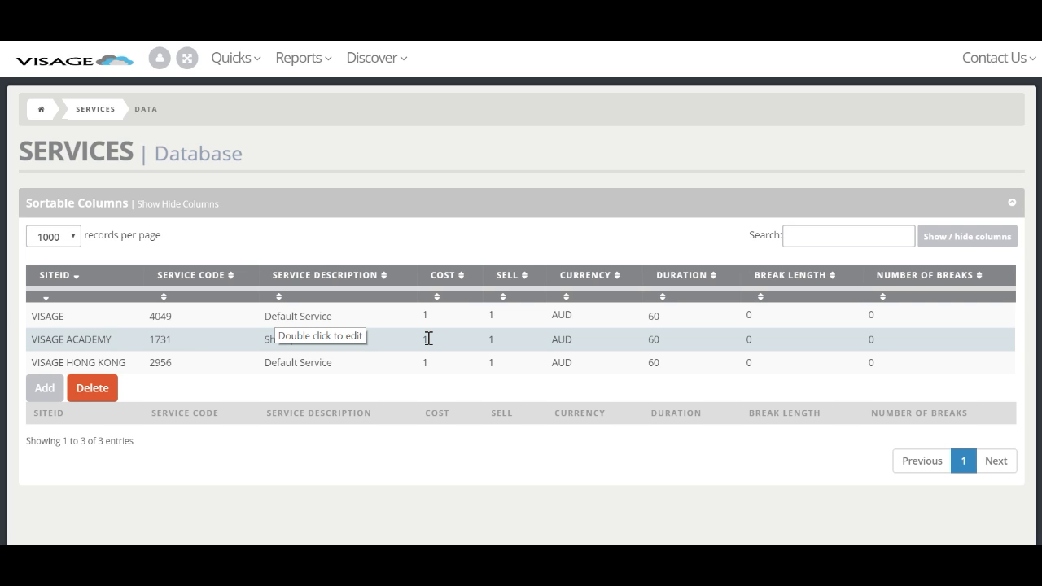
Step: Set the cost of the VISAGE ACADEMY Shampoo service to 15 and accept the update
double_click(429, 338)
key(BackSpace)
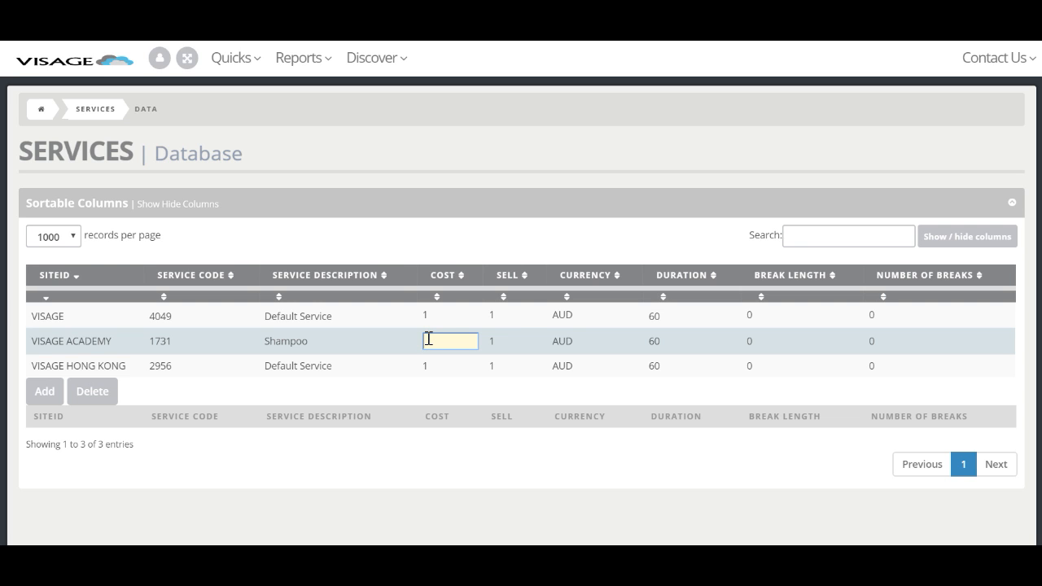
text(15)
key(Return)
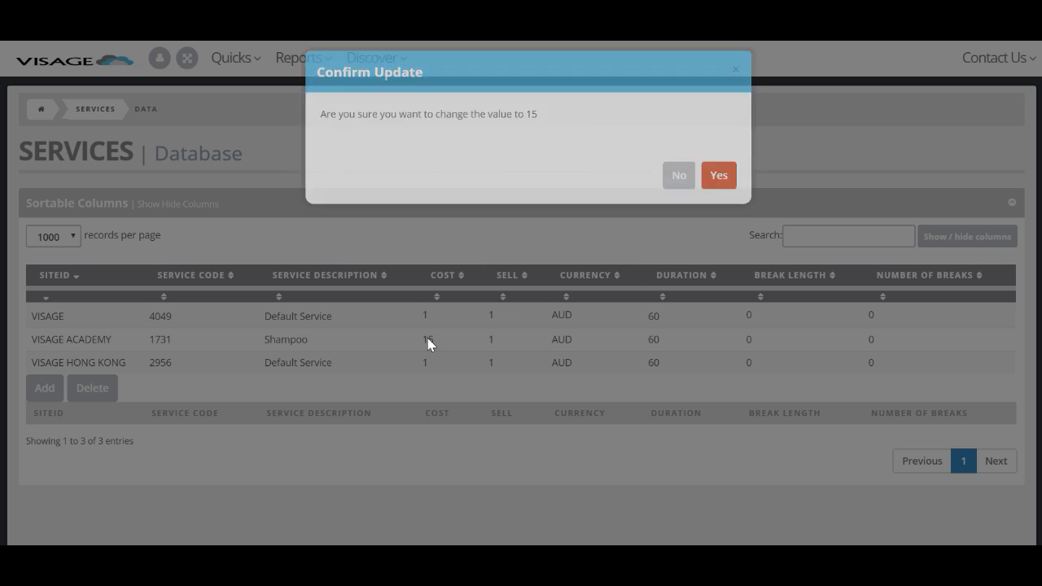
key(Return)
Step: Set the sell price of the VISAGE ACADEMY Shampoo service to 45 and accept the update
click(499, 343)
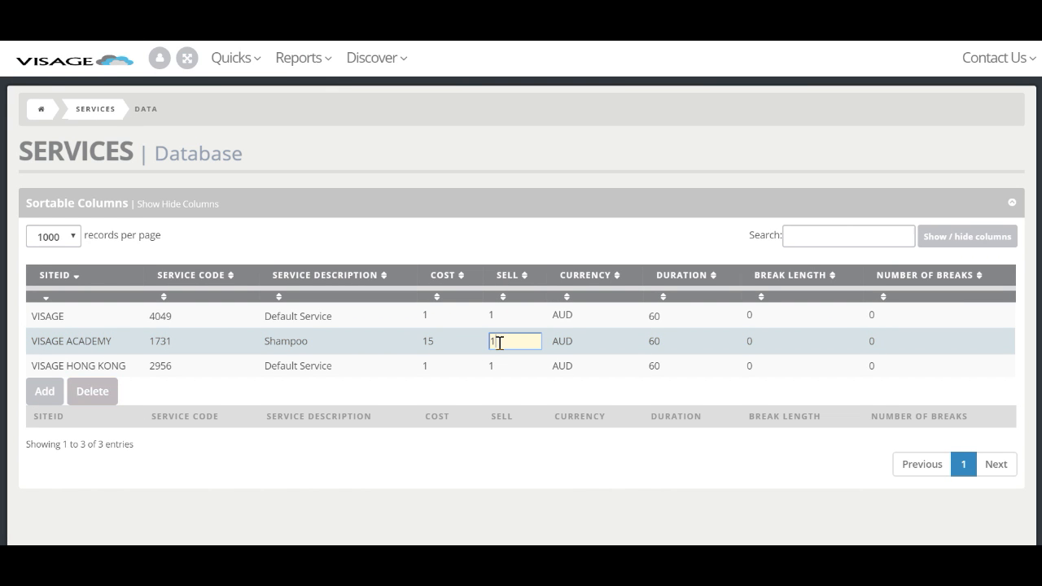
key(BackSpace)
text(45)
key(Return)
key(Return)
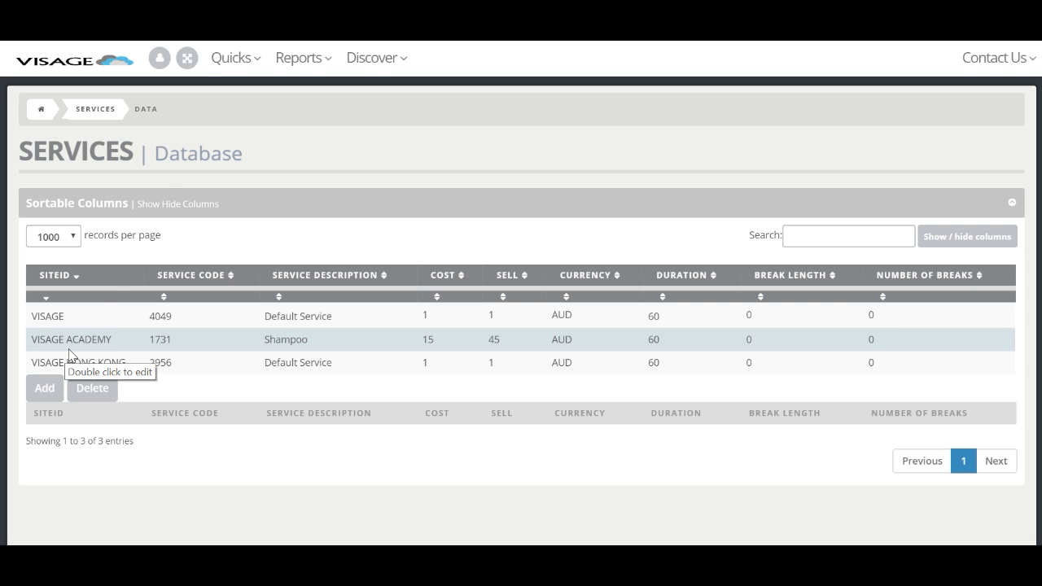
Step: Open the events calendar to check the services listed for VISAGE ACADEMY
click(234, 59)
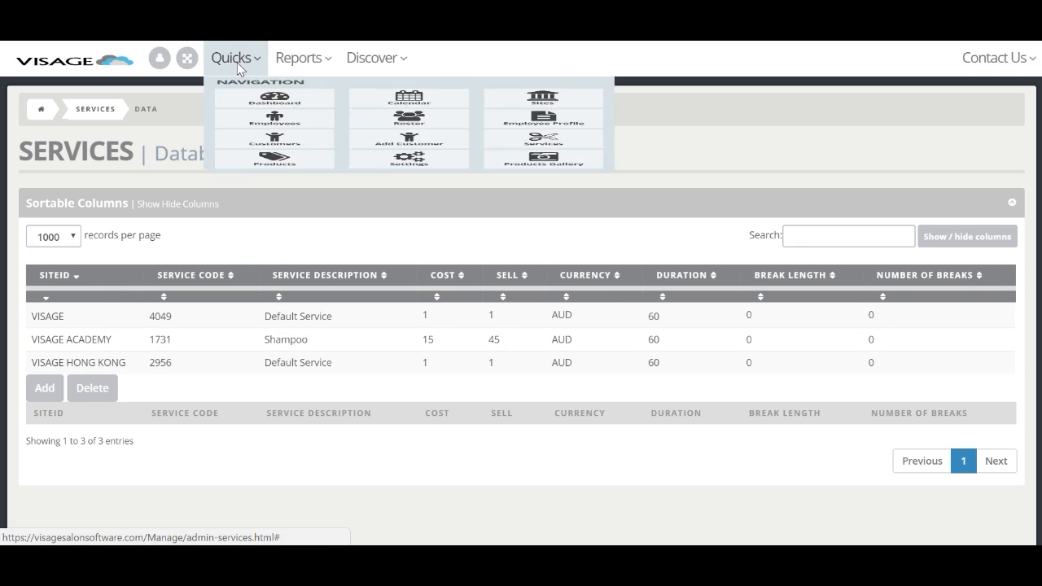
click(391, 134)
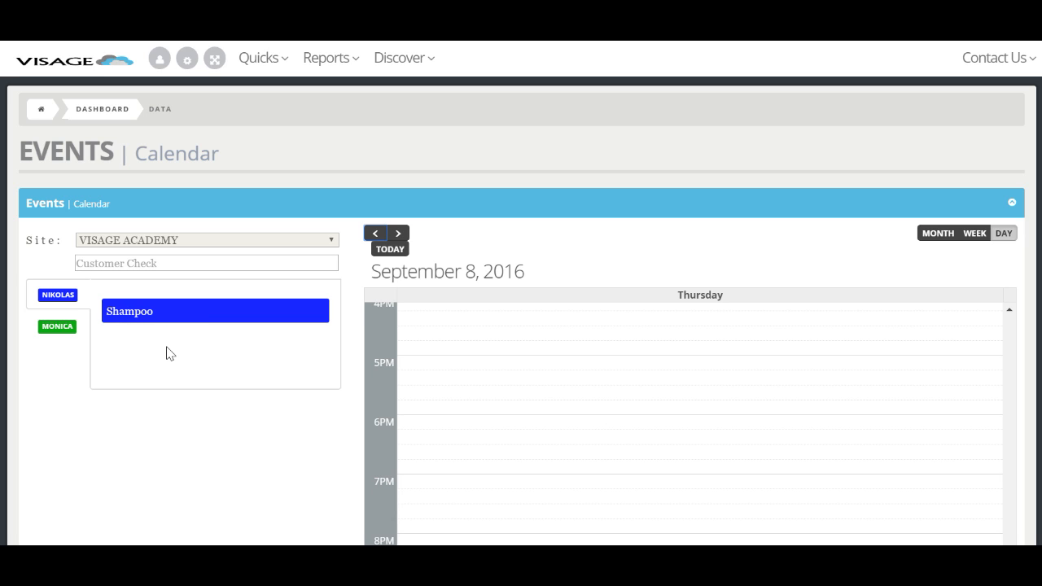
Step: Return to the services database and start a new service for the VISAGE ACADEMY site with the description Mens Cut
click(269, 74)
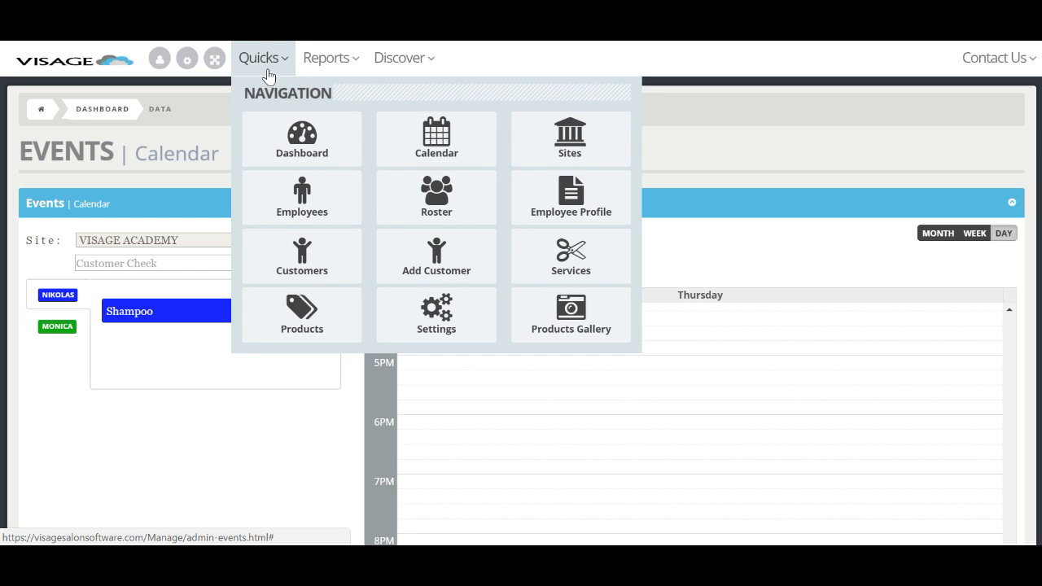
click(576, 255)
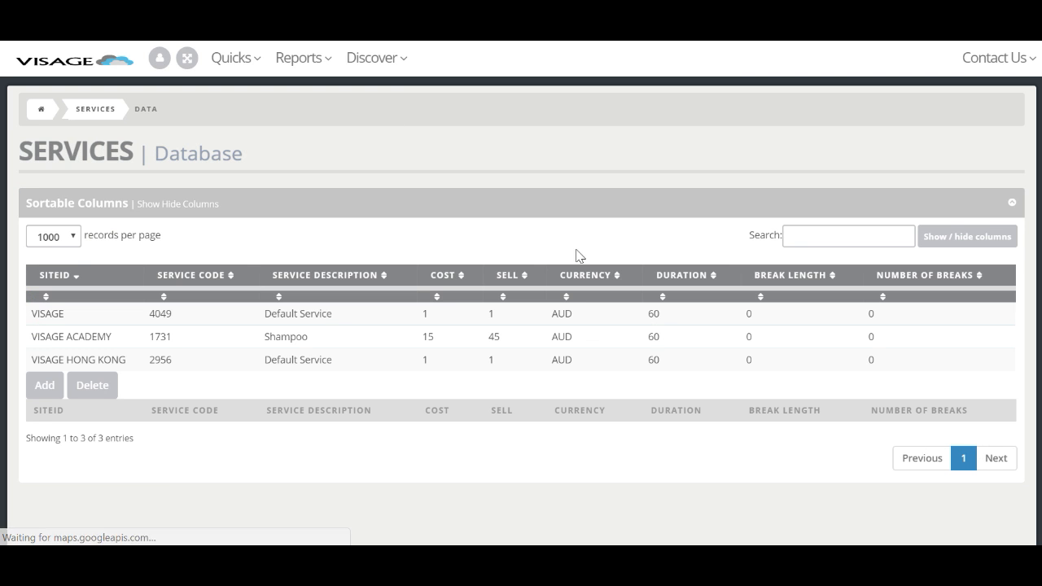
click(46, 391)
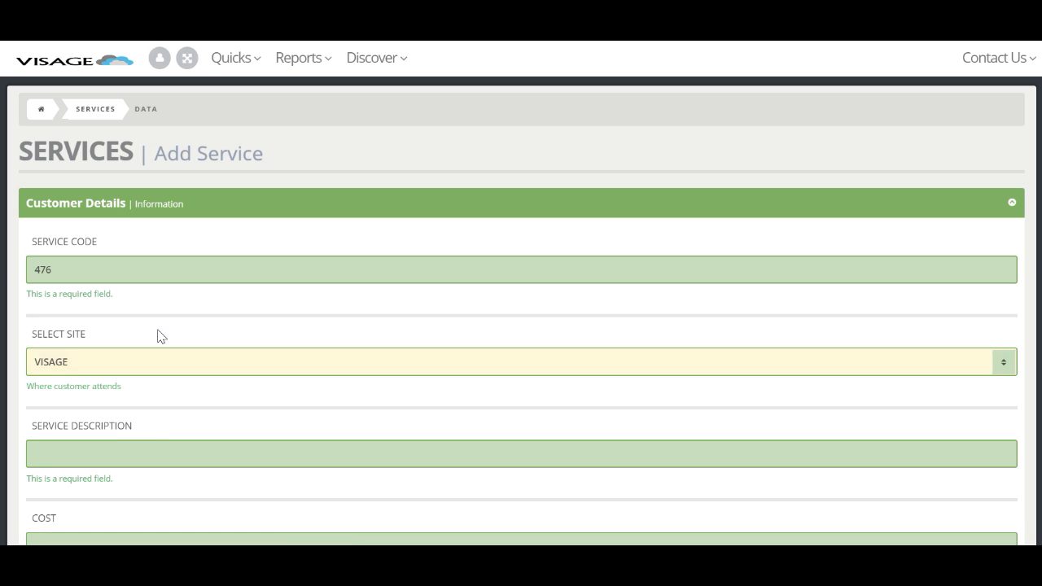
click(59, 370)
click(60, 412)
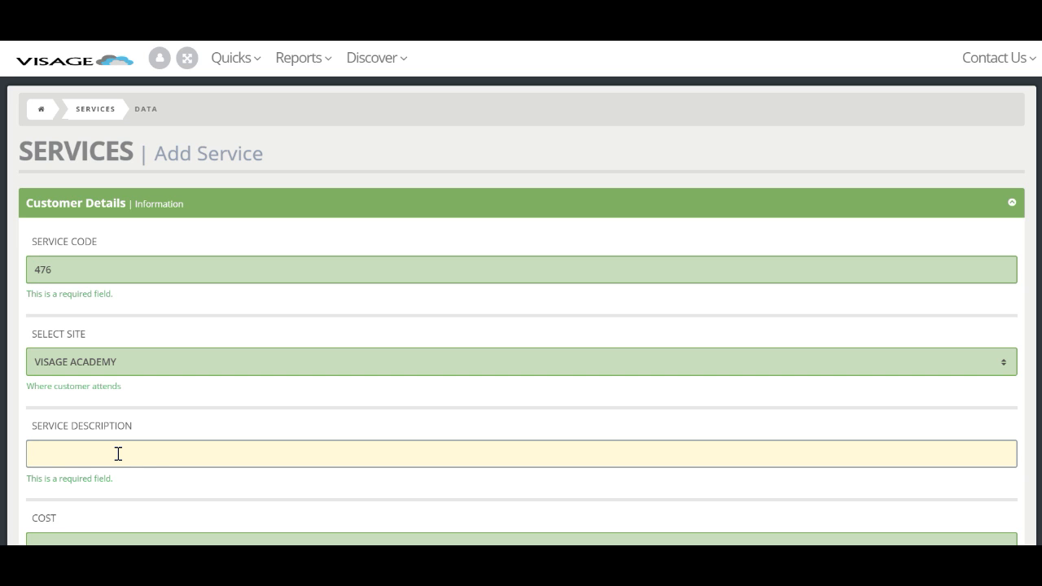
text(Mens)
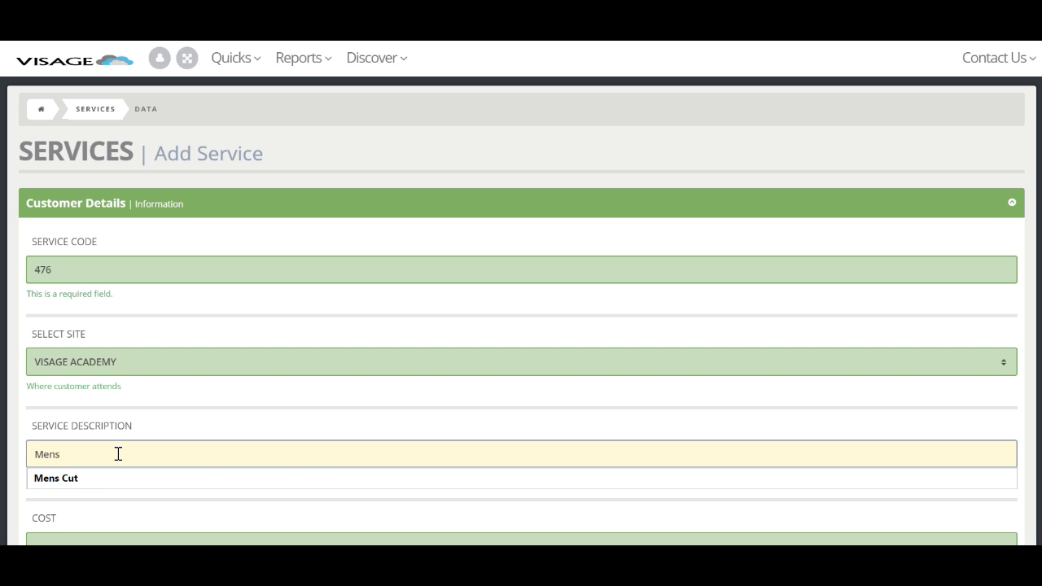
key(Down)
key(Return)
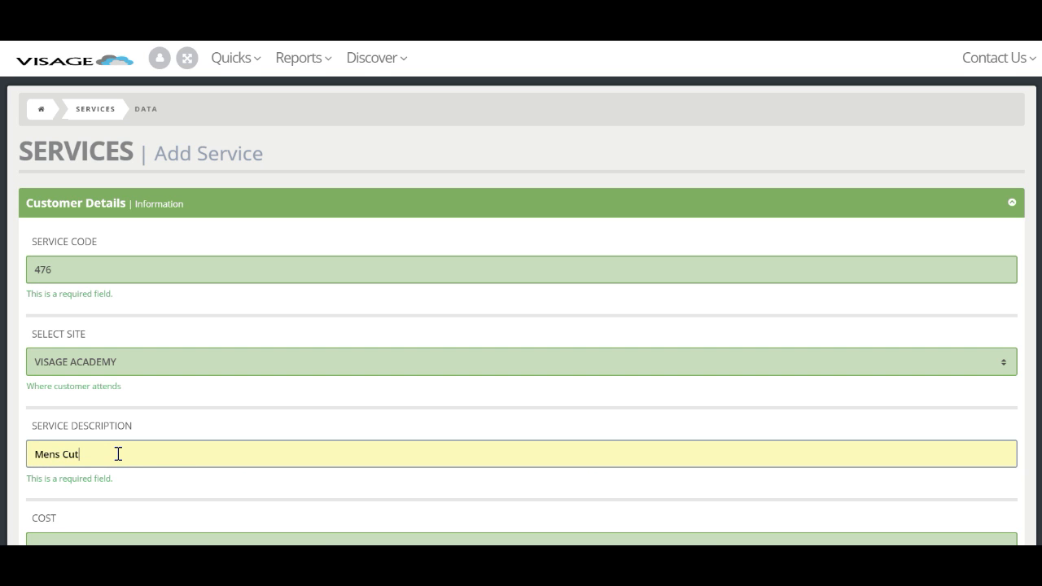
Step: Set the Mens Cut service's cost to 20 and its sell price to 49
key(Tab)
text(20)
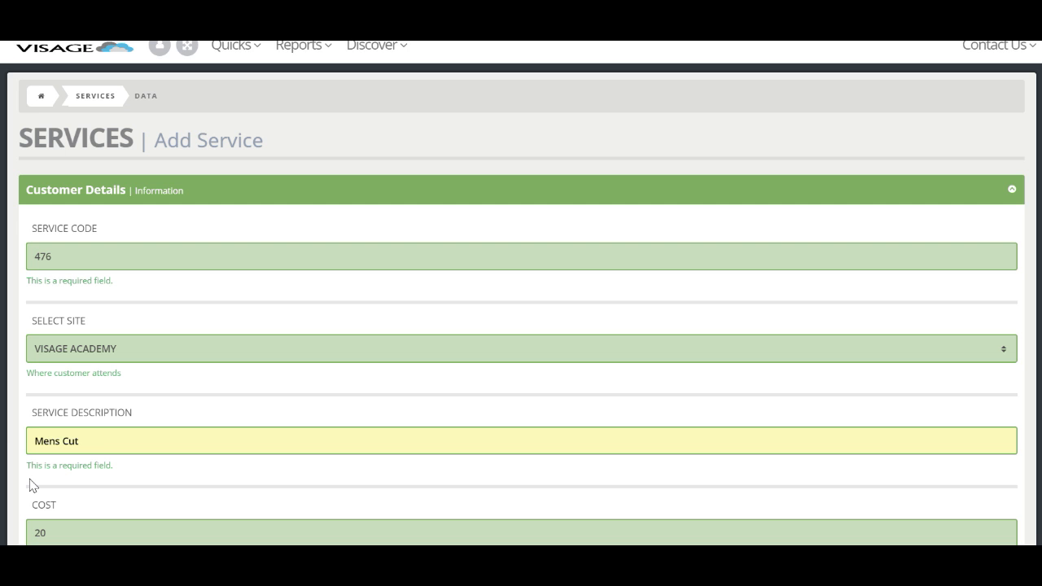
scroll(263, 474, down, 3)
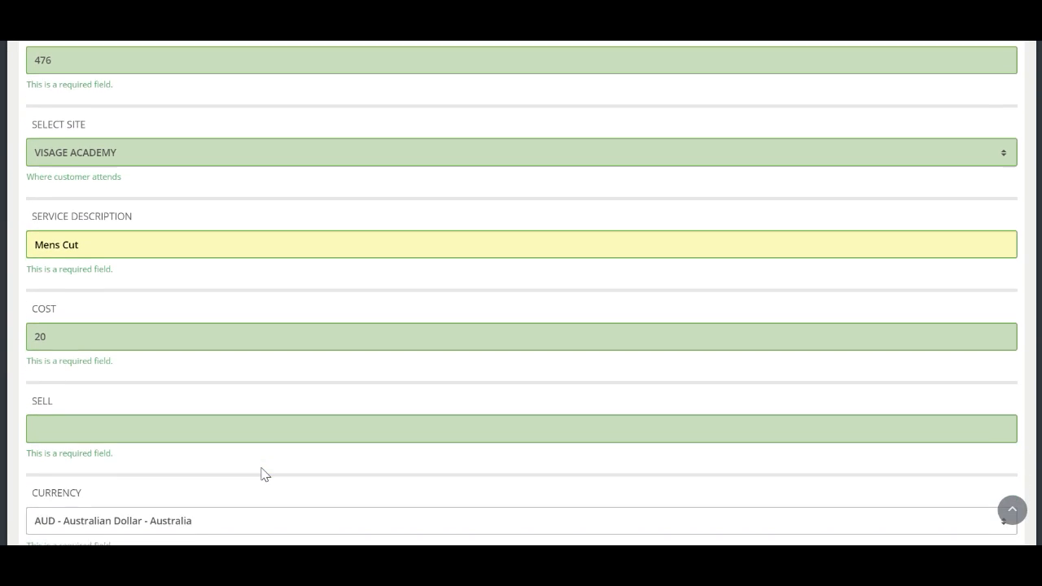
scroll(263, 474, down, 2)
click(252, 283)
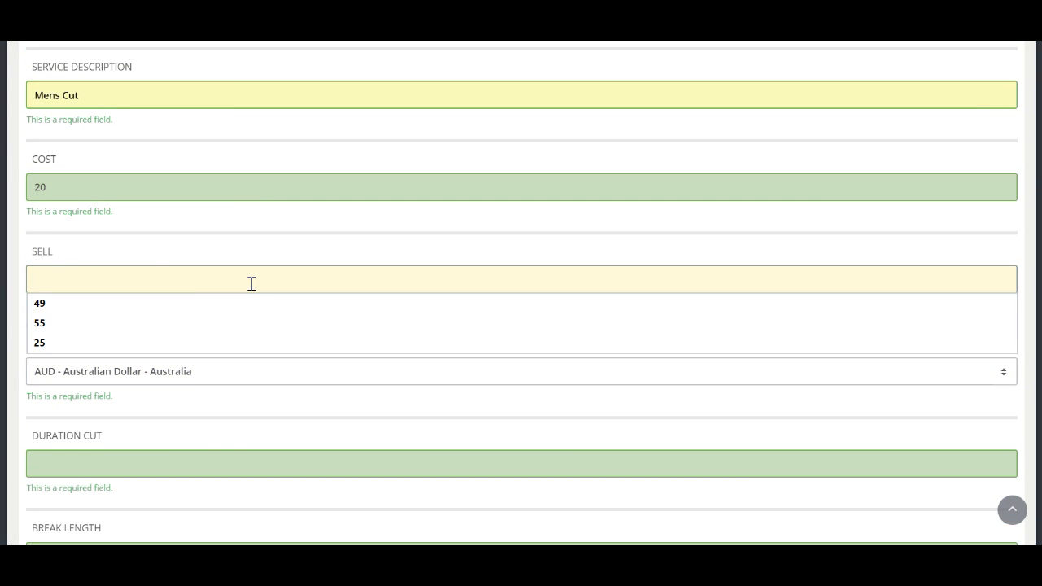
click(65, 306)
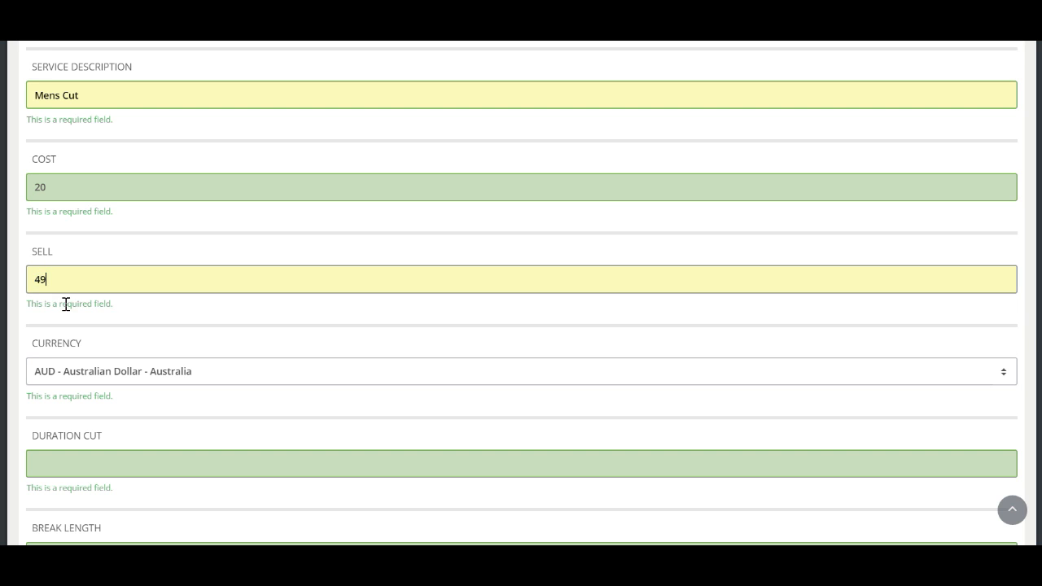
Step: Set the Mens Cut service's duration to 35 and submit the new service
scroll(220, 429, down, 1)
click(207, 411)
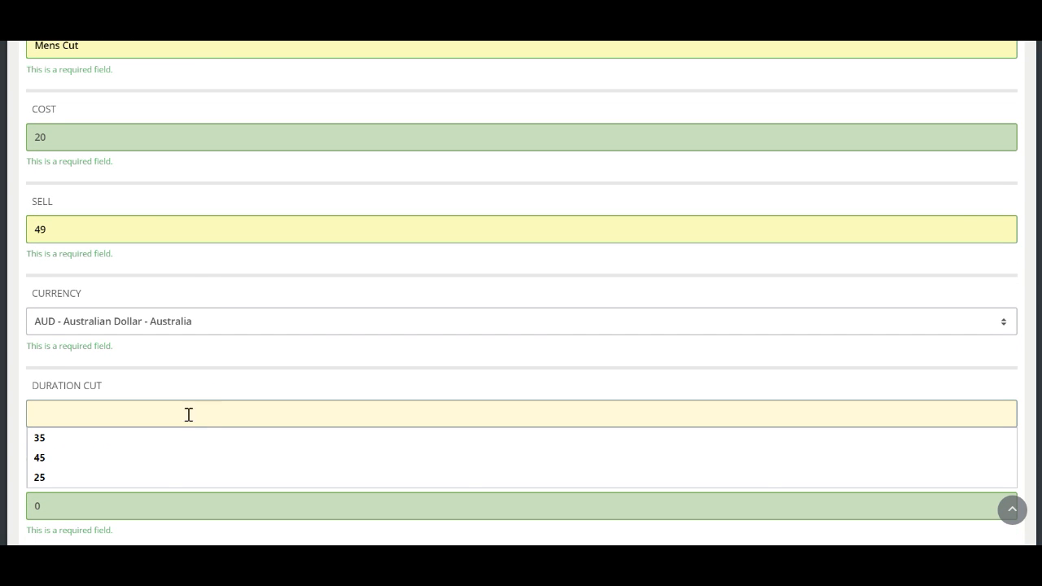
click(71, 446)
scroll(288, 400, down, 1)
scroll(290, 400, down, 2)
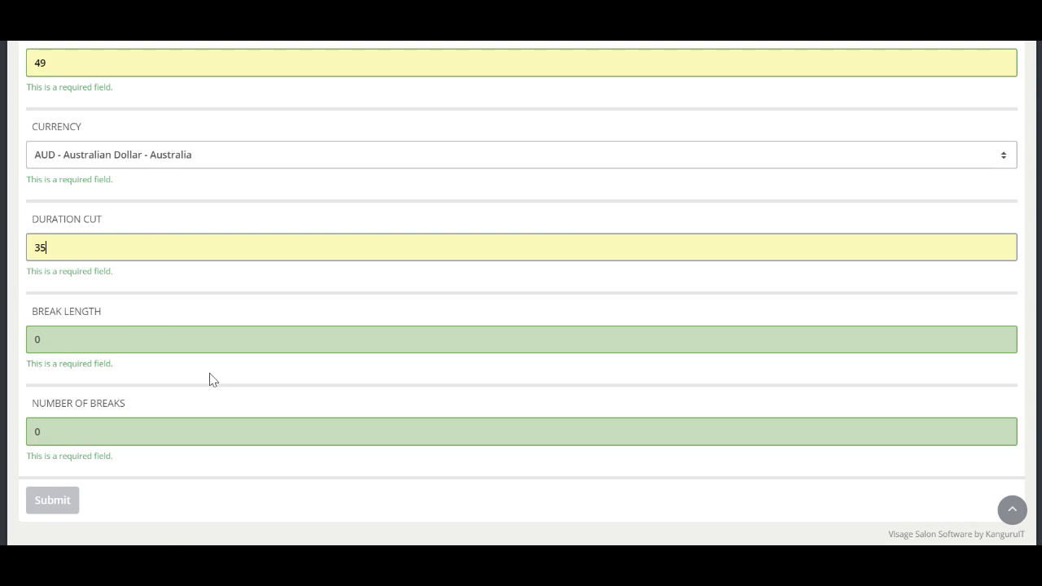
click(131, 378)
click(45, 501)
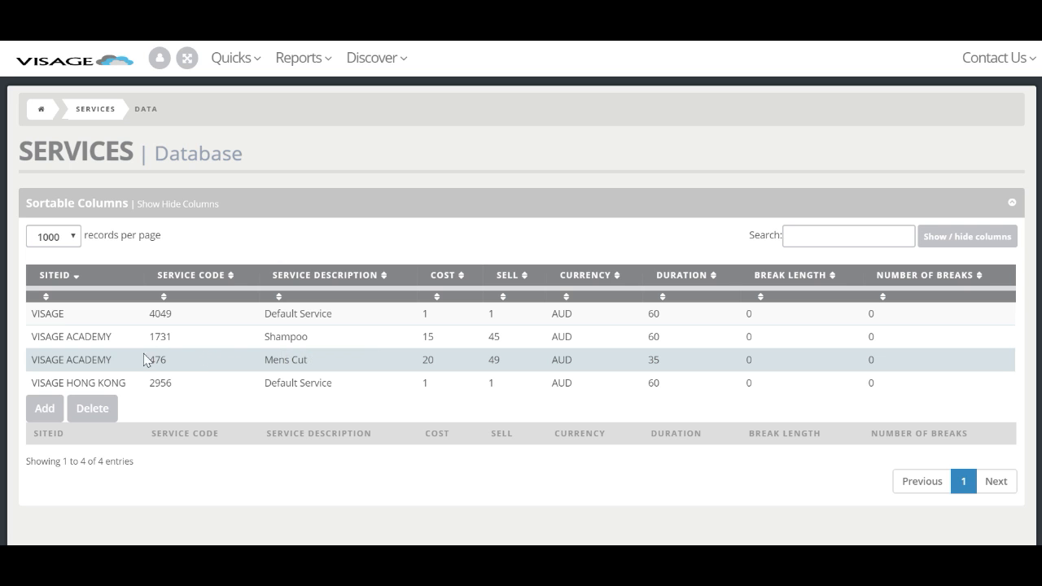
Step: Extend the Mens Cut service's site selection to include VISAGE and VISAGE HONG KONG, and apply it
double_click(102, 354)
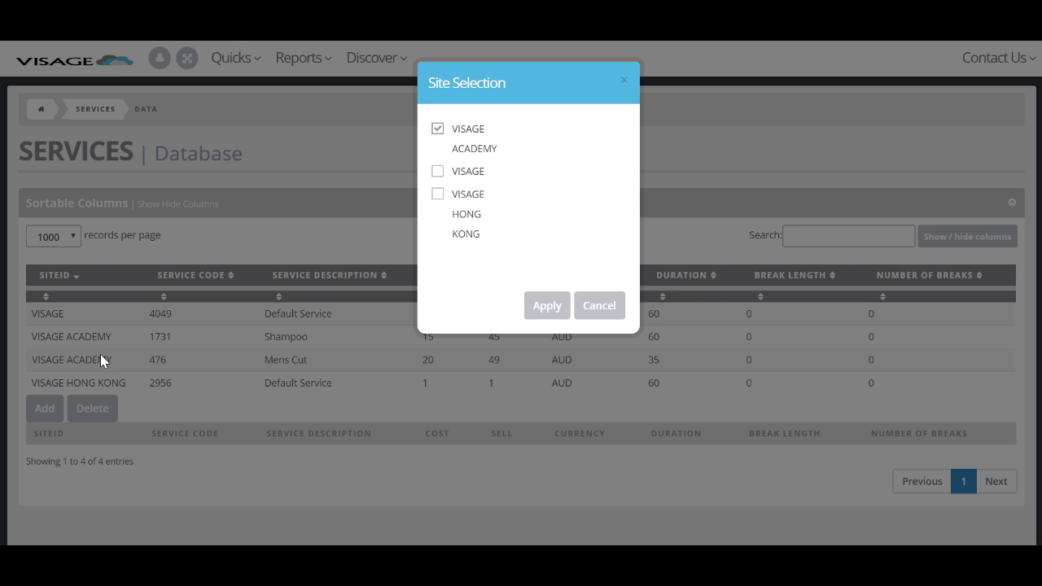
click(438, 173)
click(438, 195)
click(541, 308)
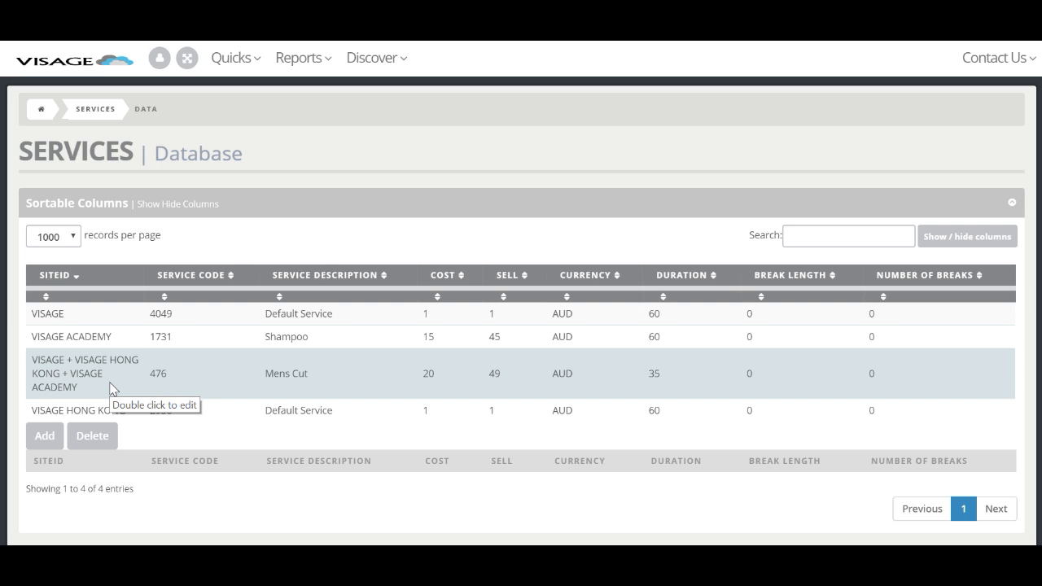
Step: In the events calendar, examine the services of both VISAGE ACADEMY employees, and switch the site to VISAGE to check its services
click(256, 63)
click(414, 134)
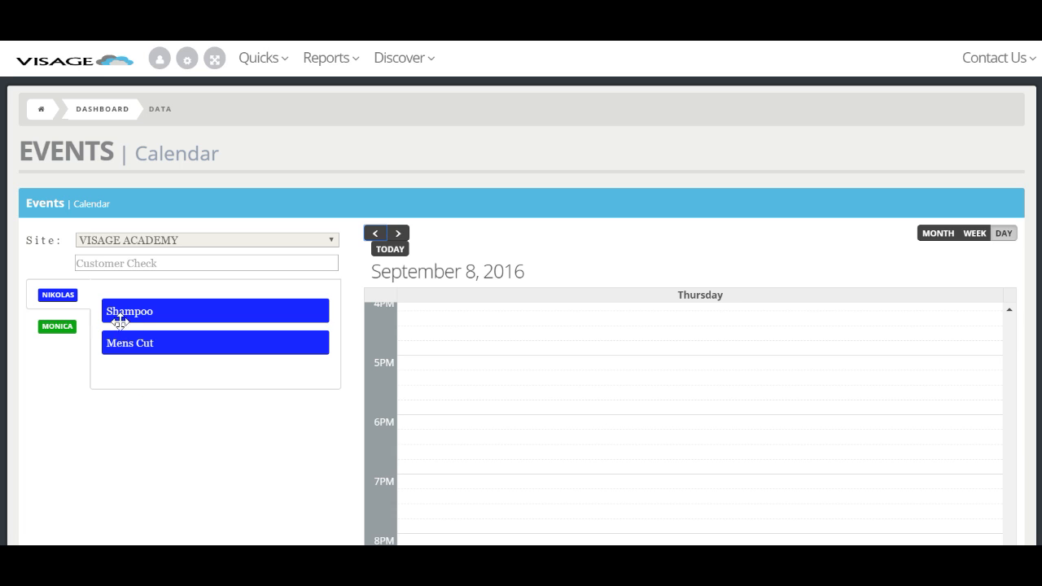
click(60, 336)
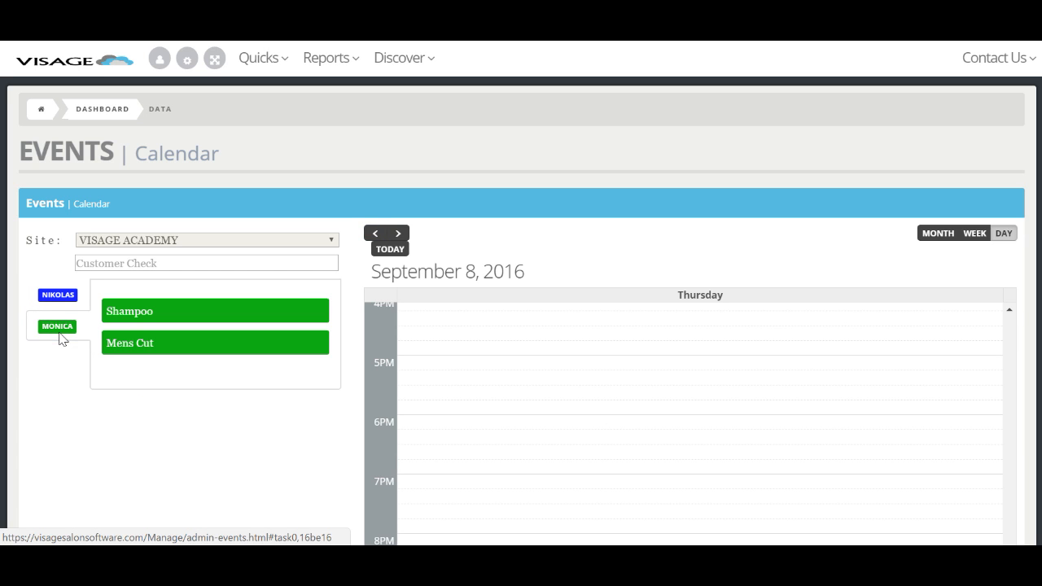
click(70, 297)
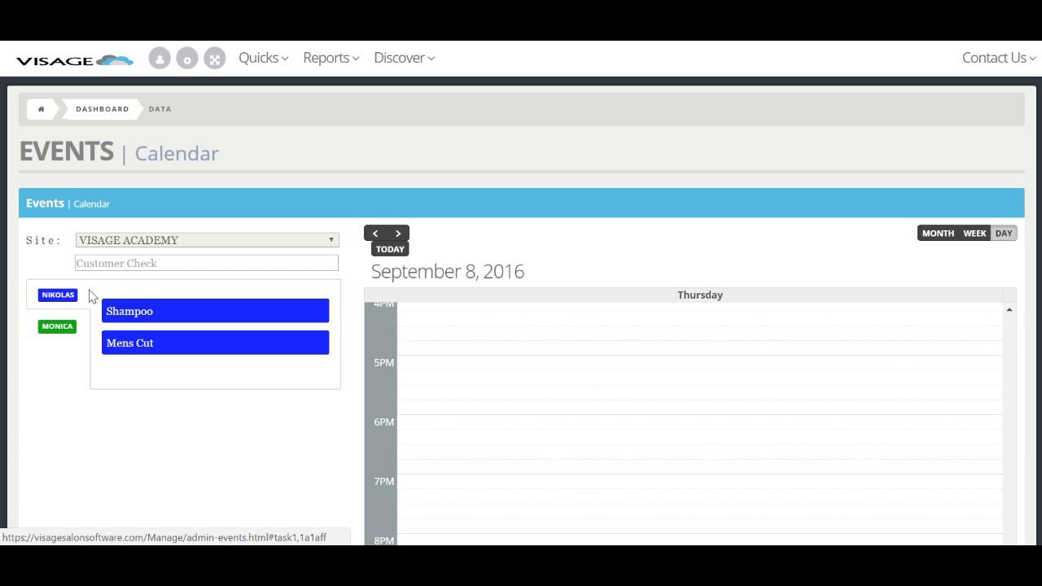
click(228, 247)
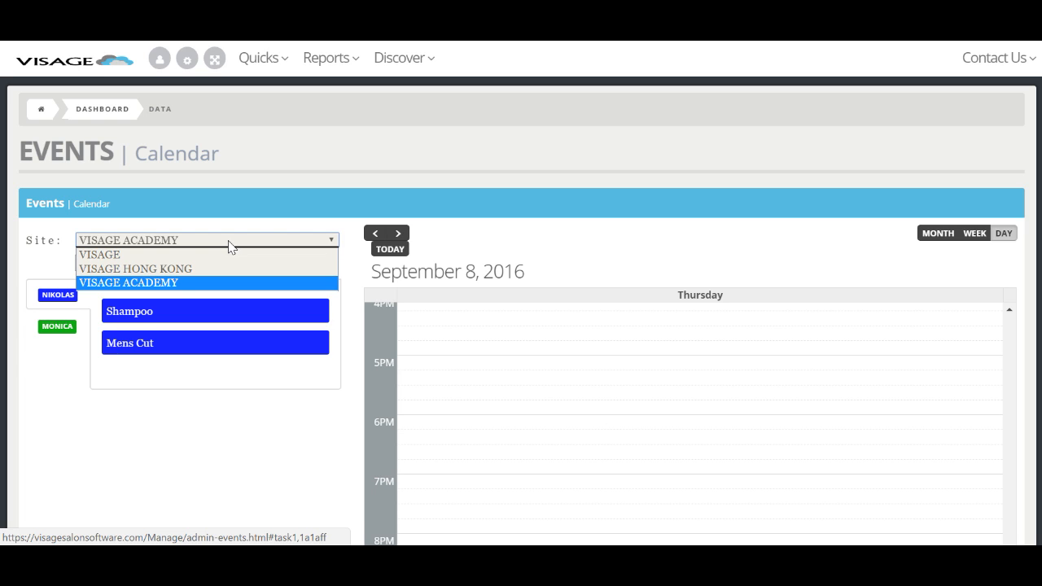
click(172, 255)
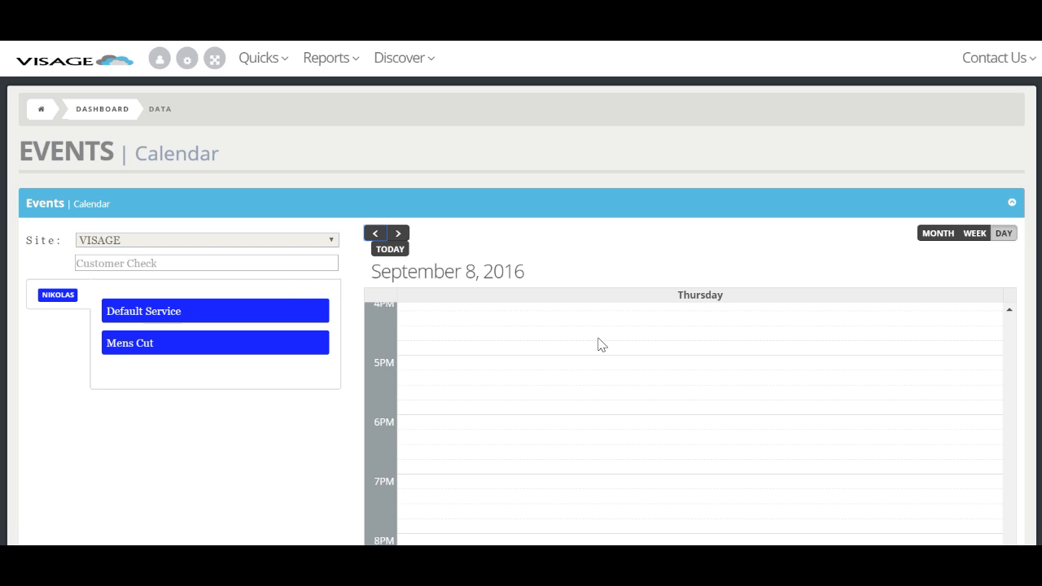